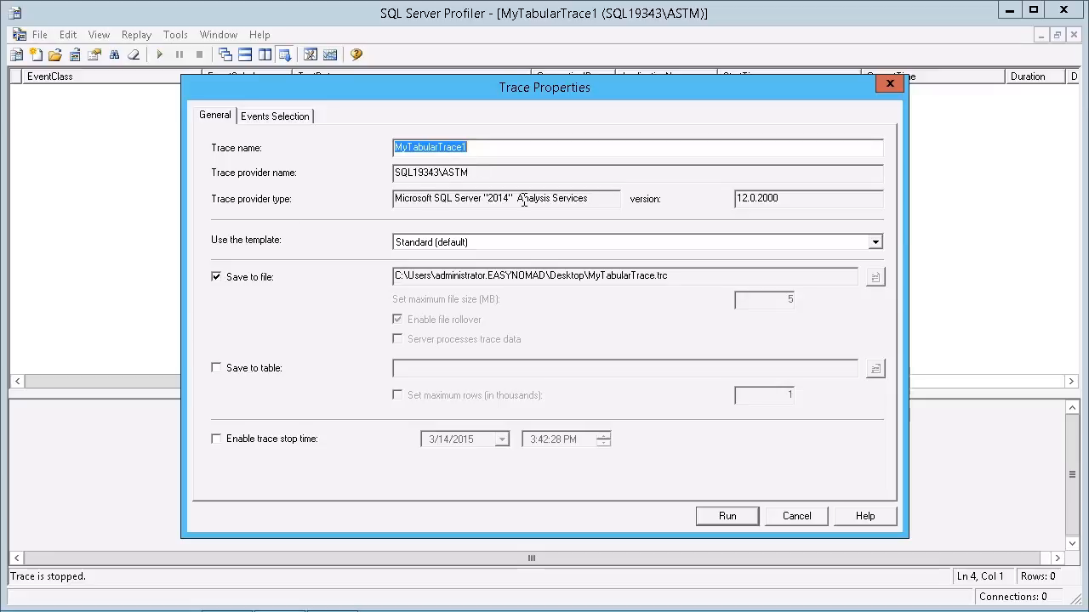
Step: Check the trace provider's instance and examine the trace's event selection down to the Query Processing events
{"action": "mouse_move", "coordinate": [469, 173]}
{"action": "left_mouse_down"}
{"action": "mouse_move", "coordinate": [428, 175]}
{"action": "mouse_move", "coordinate": [442, 175]}
{"action": "left_mouse_up"}
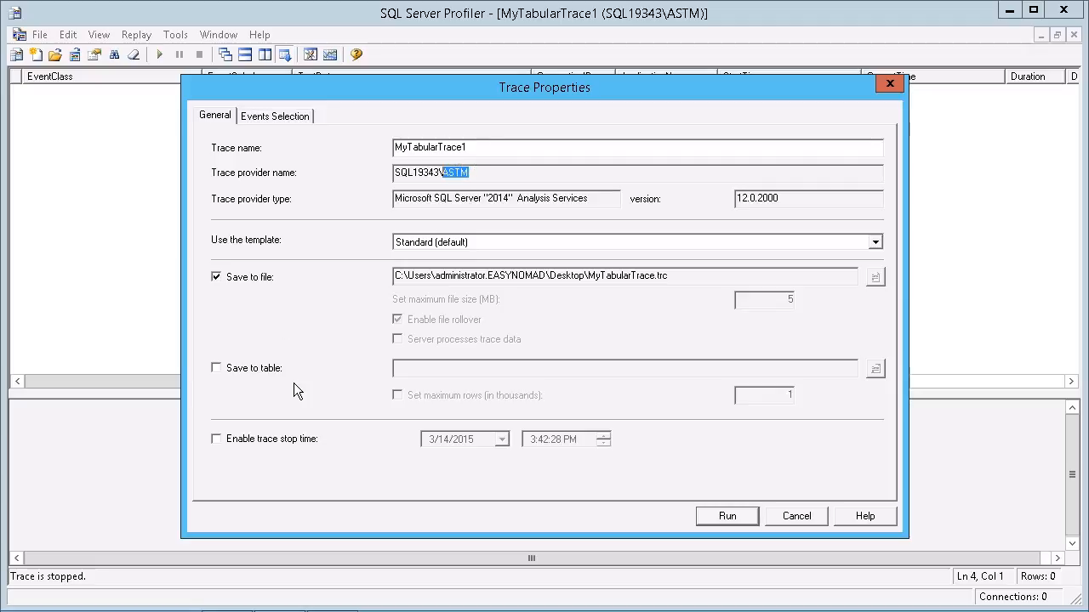
{"action": "left_click", "coordinate": [275, 116]}
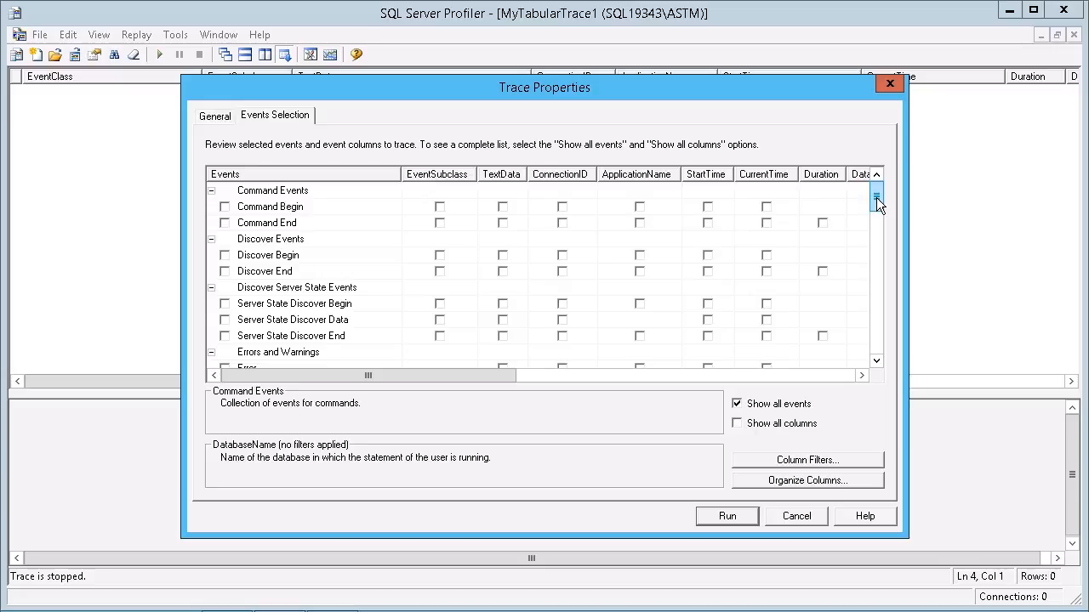
{"action": "left_click_drag", "start_coordinate": [876, 197], "coordinate": [874, 248]}
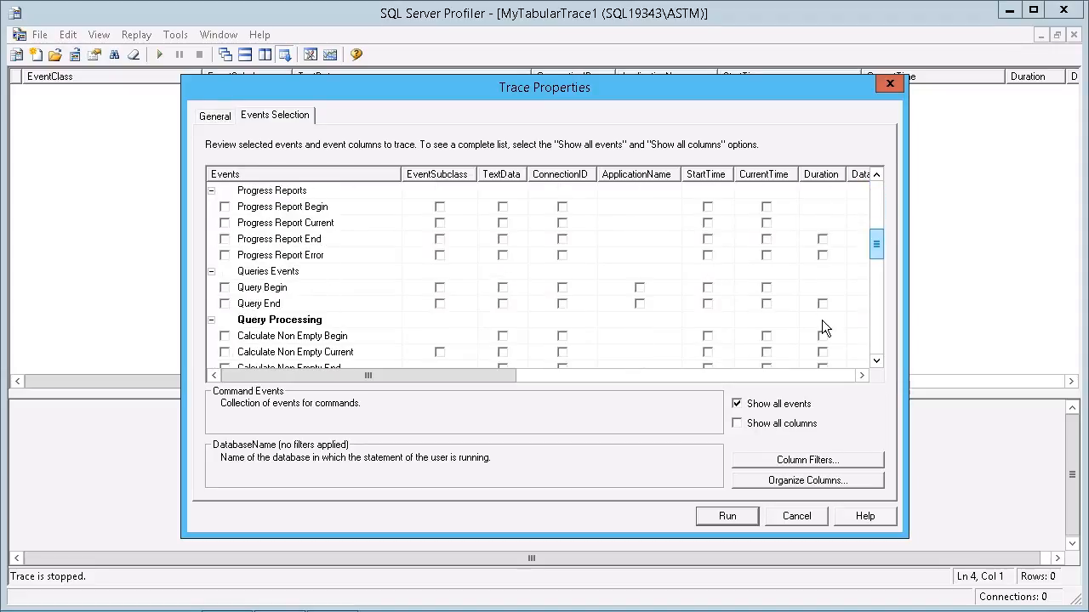
{"action": "left_click", "coordinate": [876, 361]}
{"action": "left_click", "coordinate": [875, 362]}
{"action": "left_click", "coordinate": [875, 362]}
{"action": "left_click", "coordinate": [875, 361]}
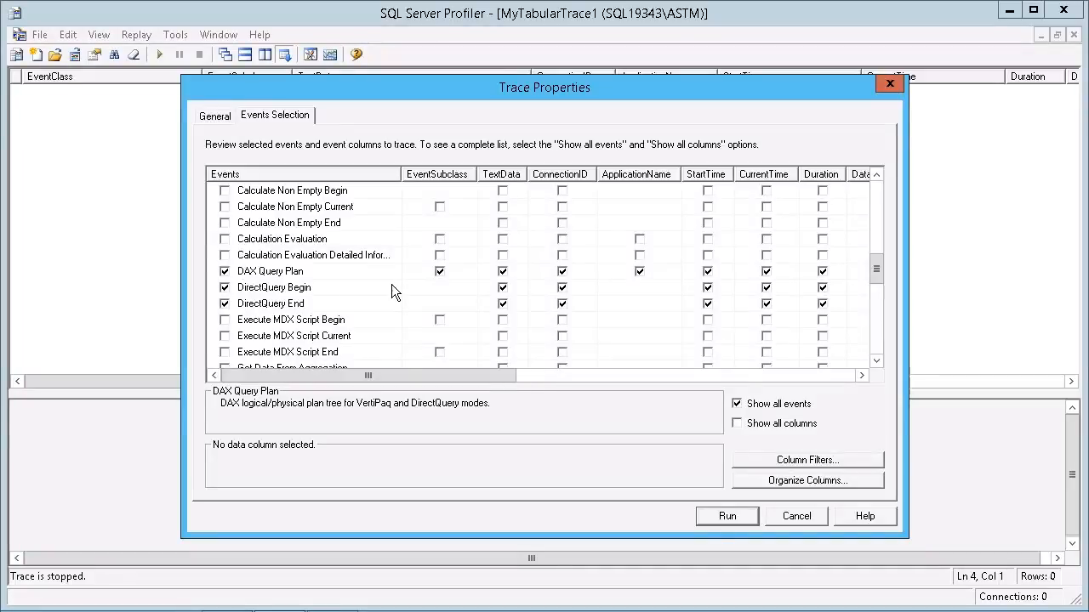
Step: Review the selected DirectQuery and VertiPaq SE Query events, and start the MyTabularTrace1 trace
{"action": "left_click", "coordinate": [282, 290]}
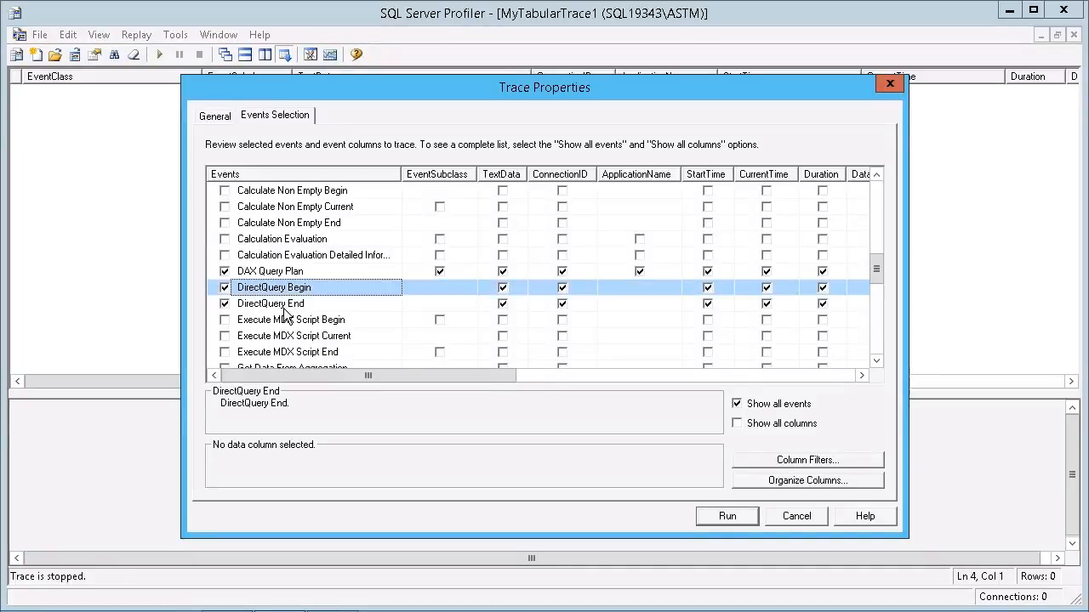
{"action": "left_click", "coordinate": [284, 308]}
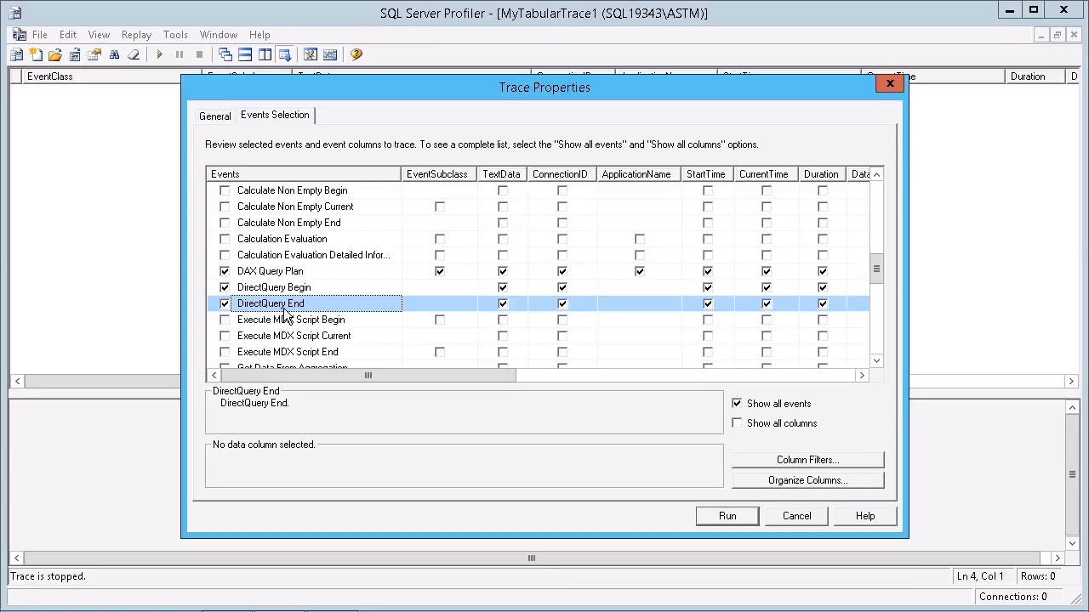
{"action": "scroll", "coordinate": [286, 315], "scroll_direction": "down", "scroll_amount": 5}
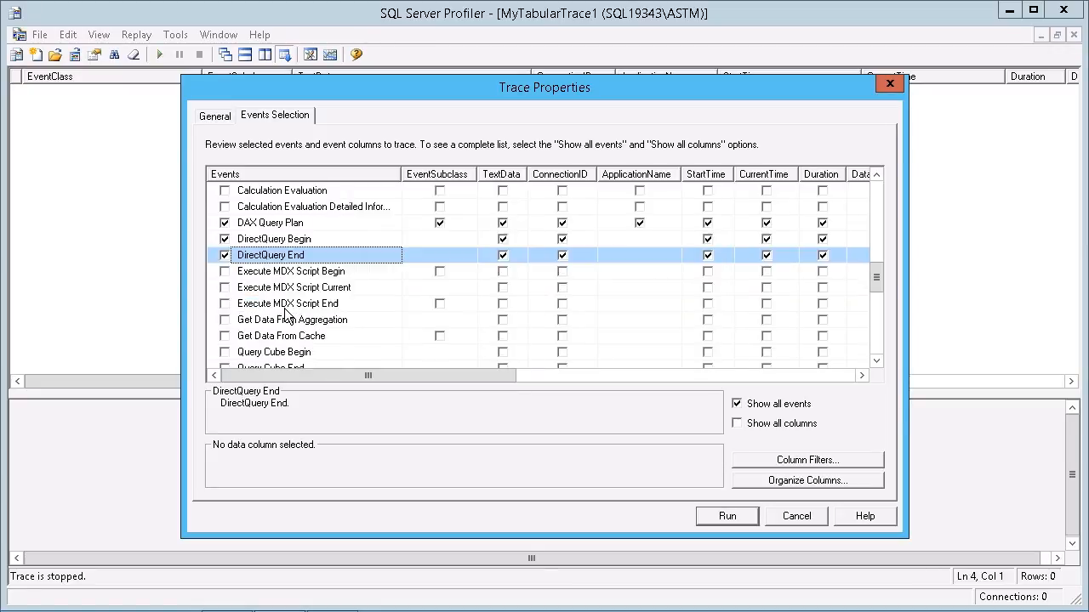
{"action": "scroll", "coordinate": [286, 315], "scroll_direction": "down", "scroll_amount": 1}
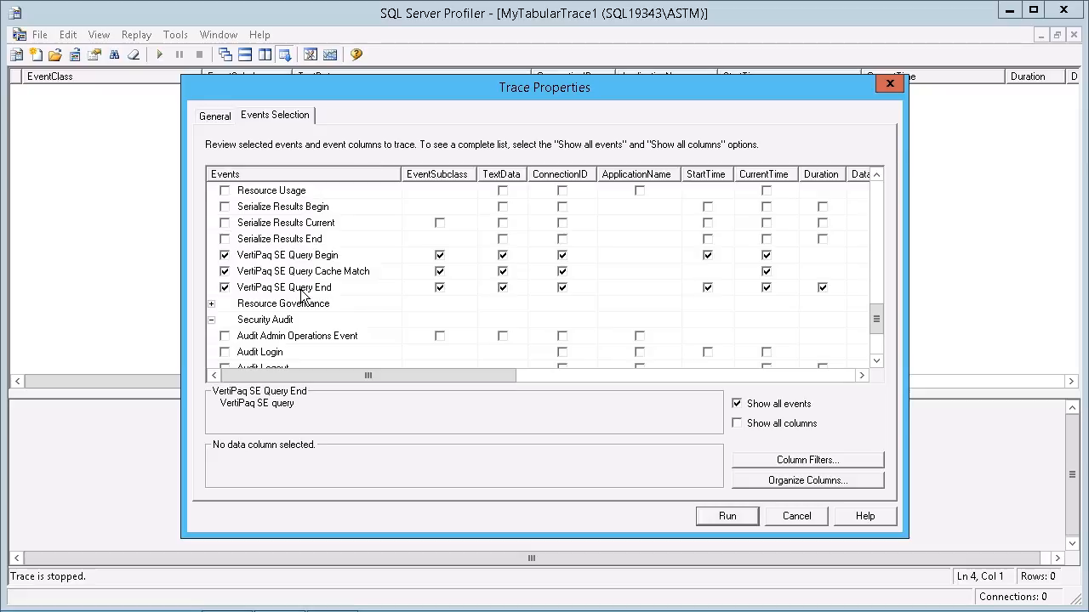
{"action": "scroll", "coordinate": [304, 293], "scroll_direction": "up", "scroll_amount": 5}
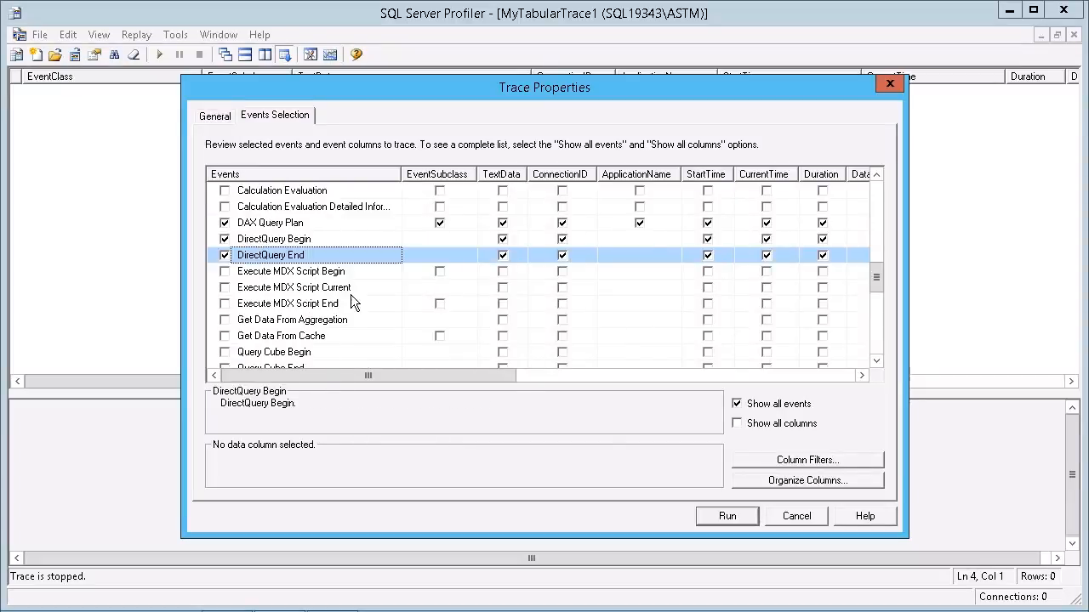
{"action": "left_click", "coordinate": [732, 514]}
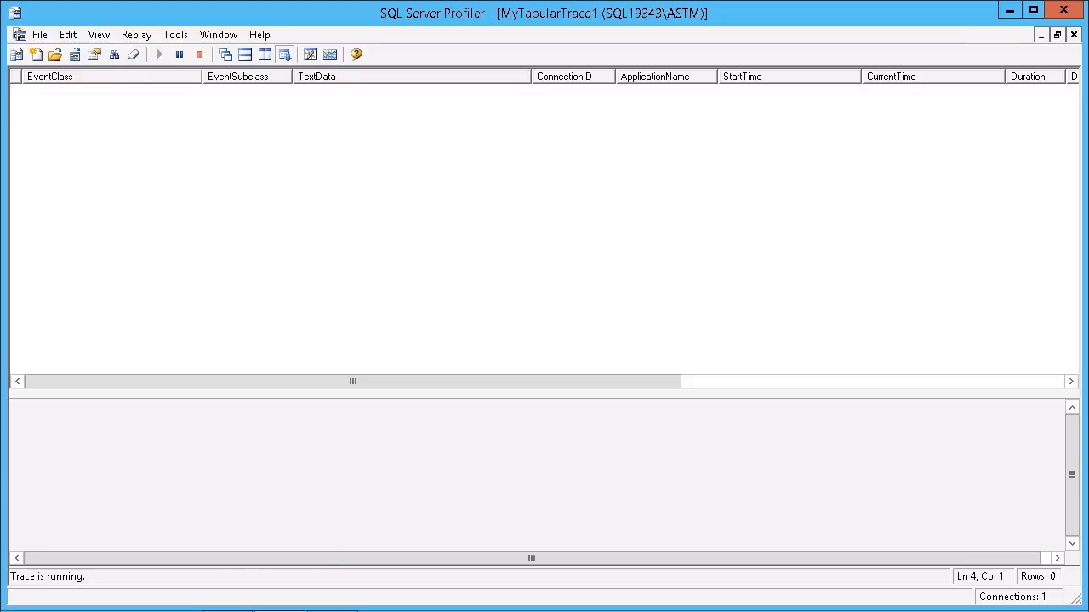
Step: Switch to SQL Server Management Studio and execute the DAX ROW query that sums 'InternetSales'[SalesAmount]
{"action": "mouse_move", "coordinate": [294, 606]}
{"action": "left_click", "coordinate": [238, 601]}
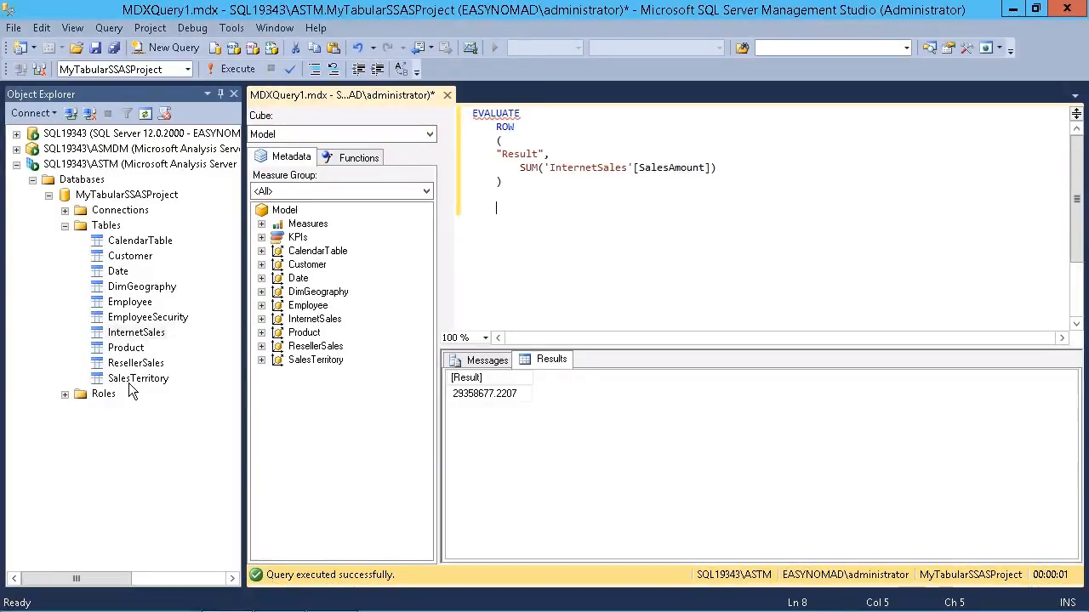
{"action": "left_click", "coordinate": [527, 181]}
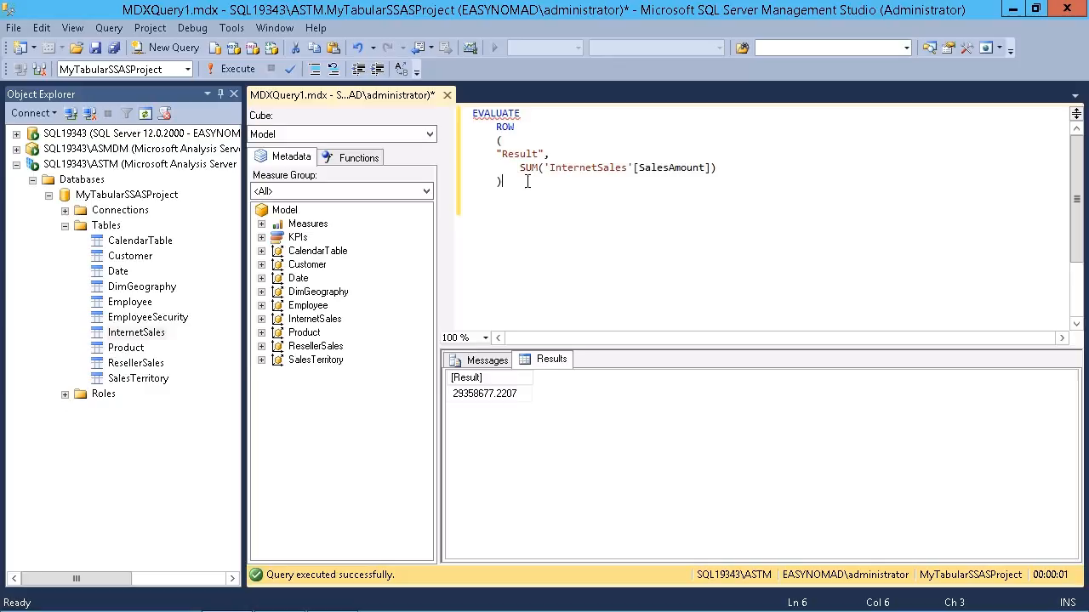
{"action": "left_click_drag", "start_coordinate": [501, 154], "coordinate": [716, 169]}
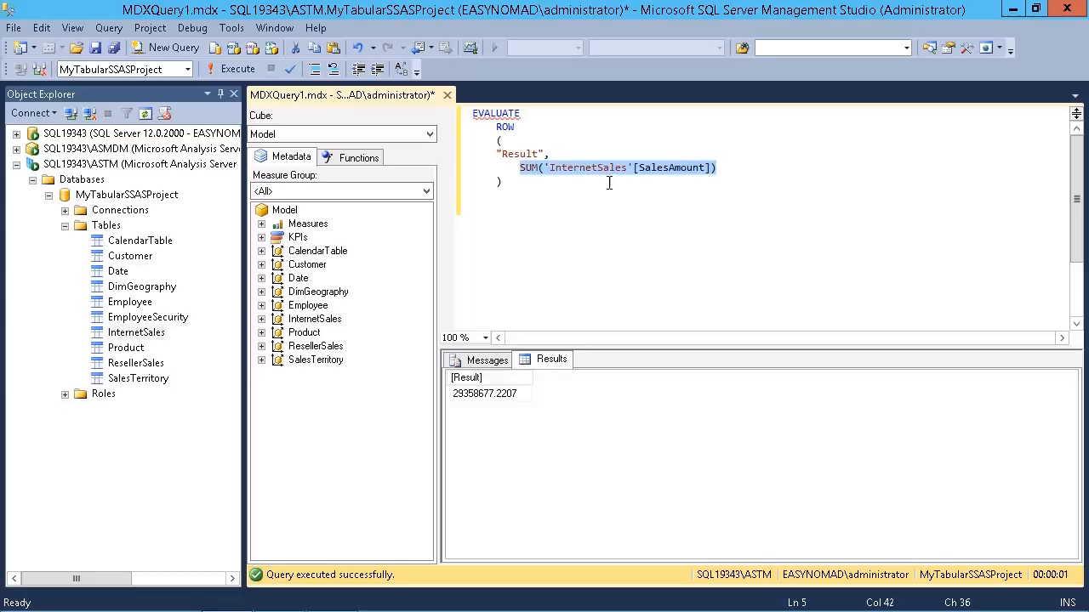
{"action": "left_click", "coordinate": [515, 183]}
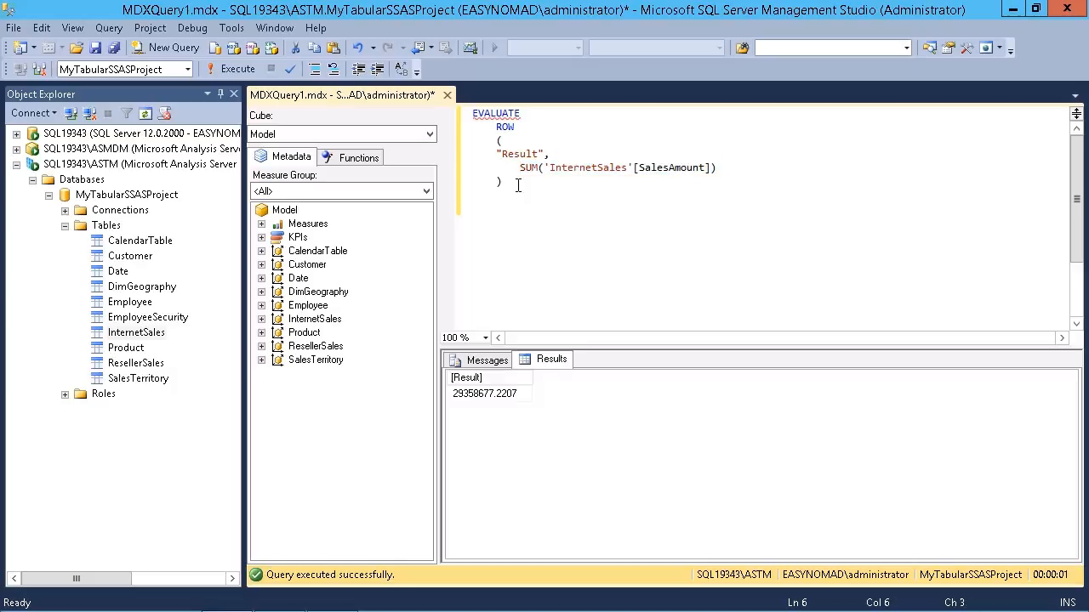
{"action": "left_click", "coordinate": [236, 70]}
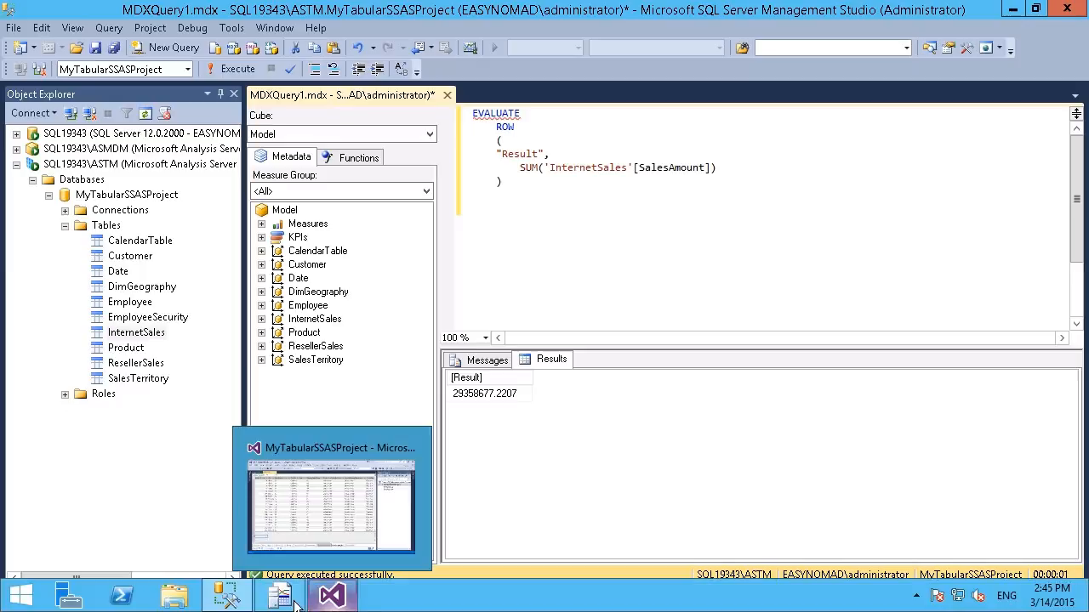
Step: Switch to SQL Server Profiler, stop the trace, and widen the EventSubclass column to show the full subclass names
{"action": "left_click", "coordinate": [279, 597]}
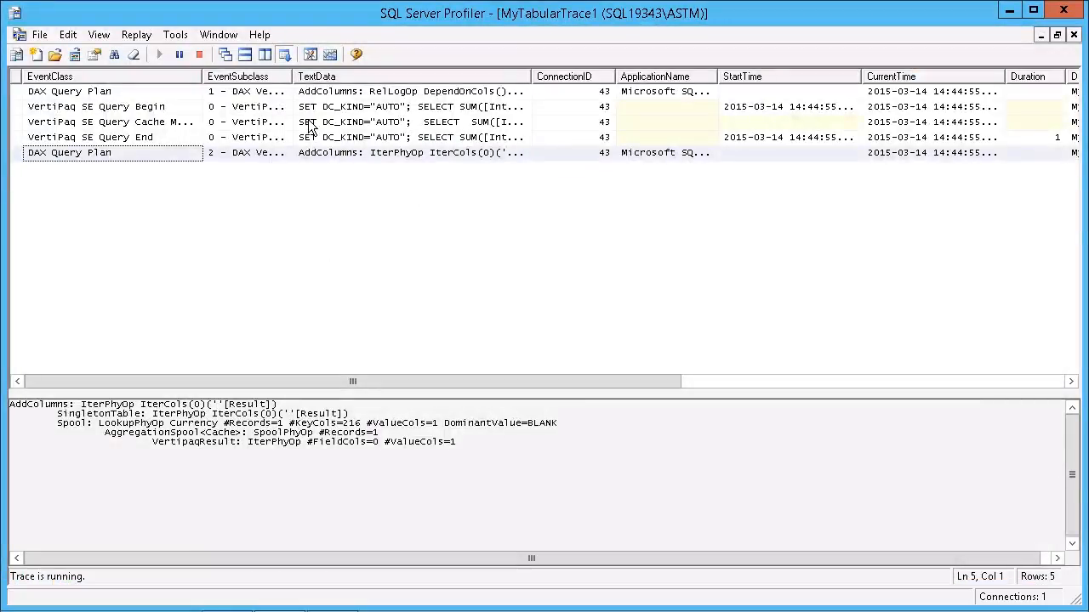
{"action": "left_click", "coordinate": [199, 55]}
{"action": "left_click", "coordinate": [116, 92]}
{"action": "left_click_drag", "start_coordinate": [291, 77], "coordinate": [409, 76]}
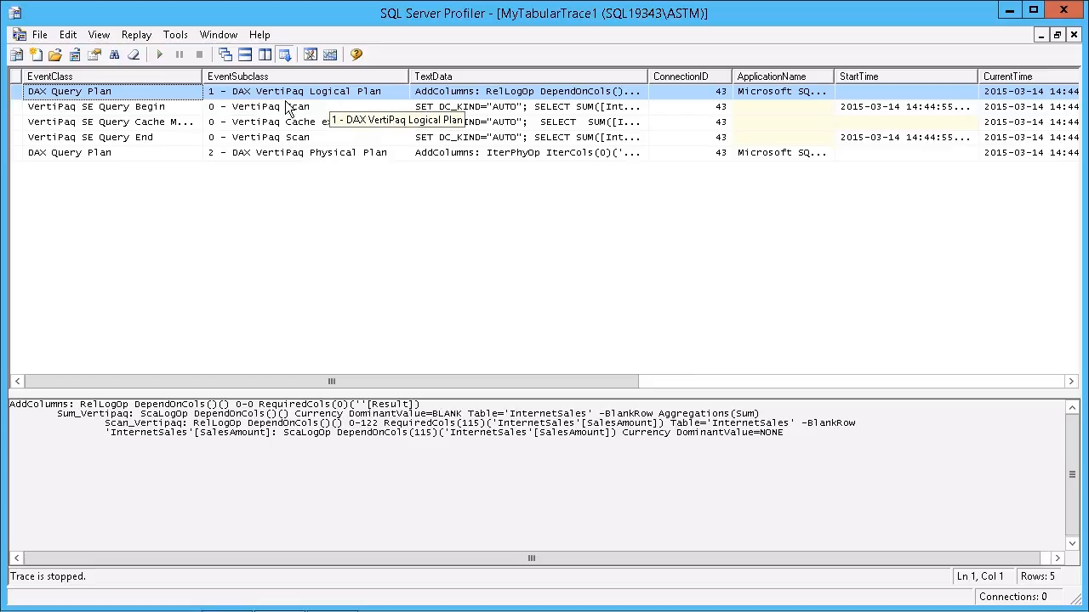
Step: Inspect the captured VertiPaq SE Query Begin, Cache Match and End events and their query text
{"action": "left_click", "coordinate": [304, 107]}
{"action": "left_click", "coordinate": [340, 121]}
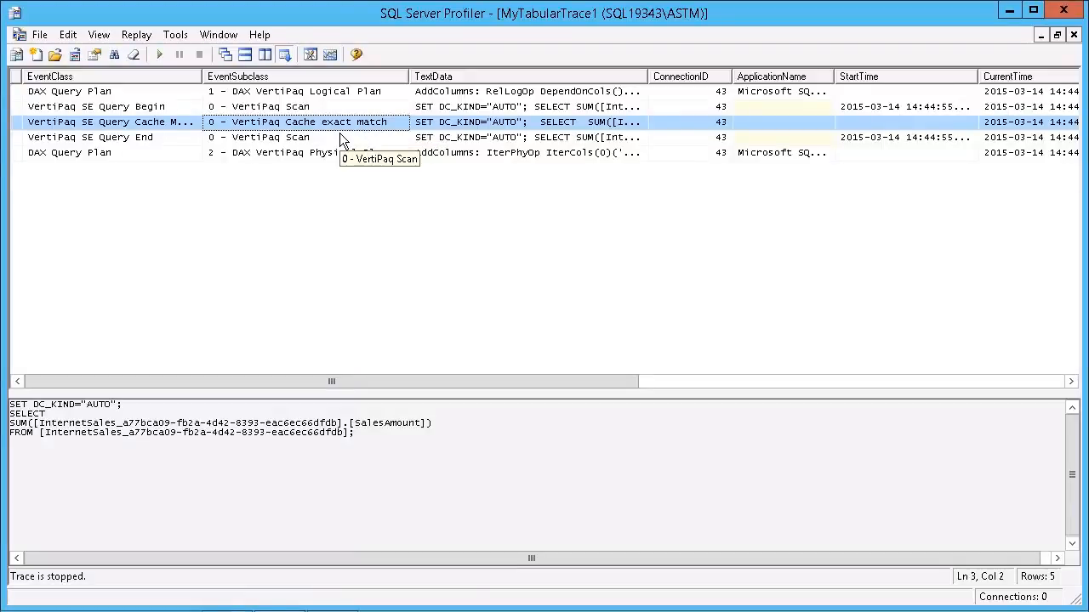
{"action": "left_click", "coordinate": [271, 139]}
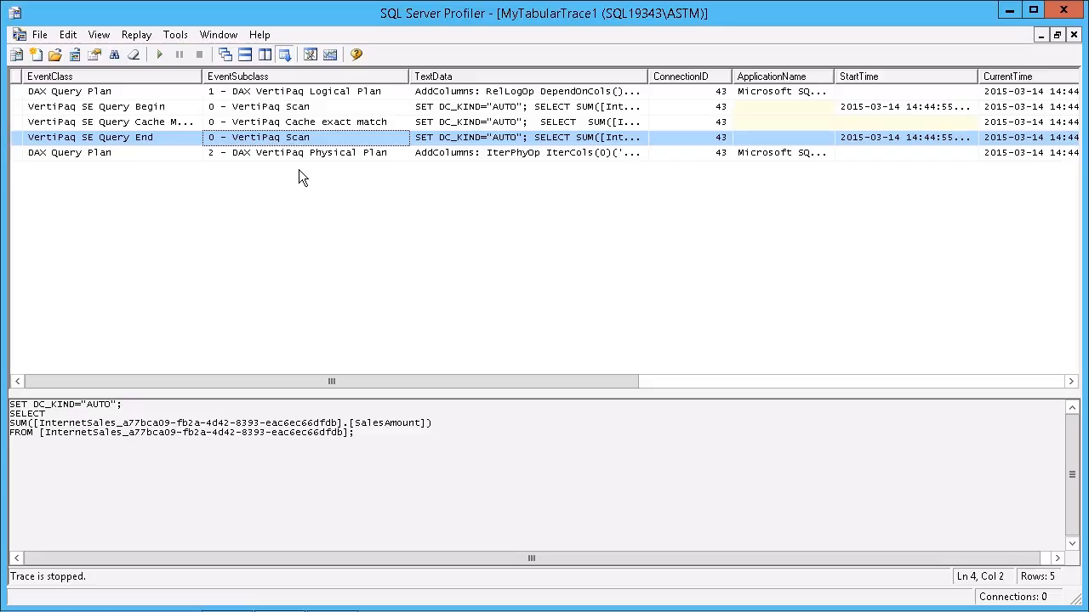
Step: Widen the DatabaseName column in the captured events grid
{"action": "left_click_drag", "start_coordinate": [504, 377], "coordinate": [732, 416]}
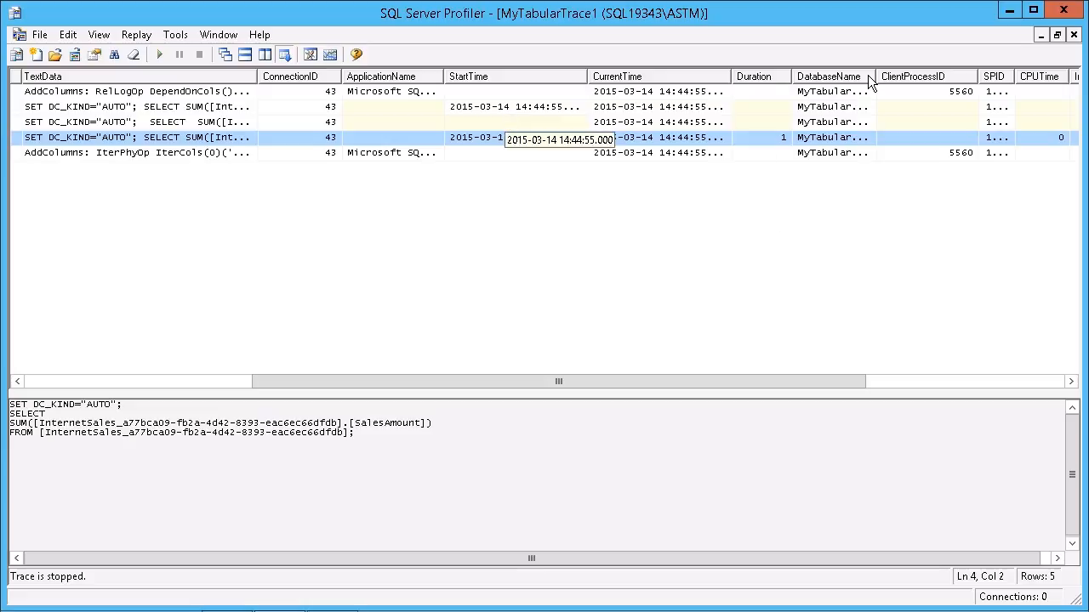
{"action": "left_click_drag", "start_coordinate": [876, 76], "coordinate": [918, 77]}
{"action": "left_click_drag", "start_coordinate": [795, 380], "coordinate": [526, 387]}
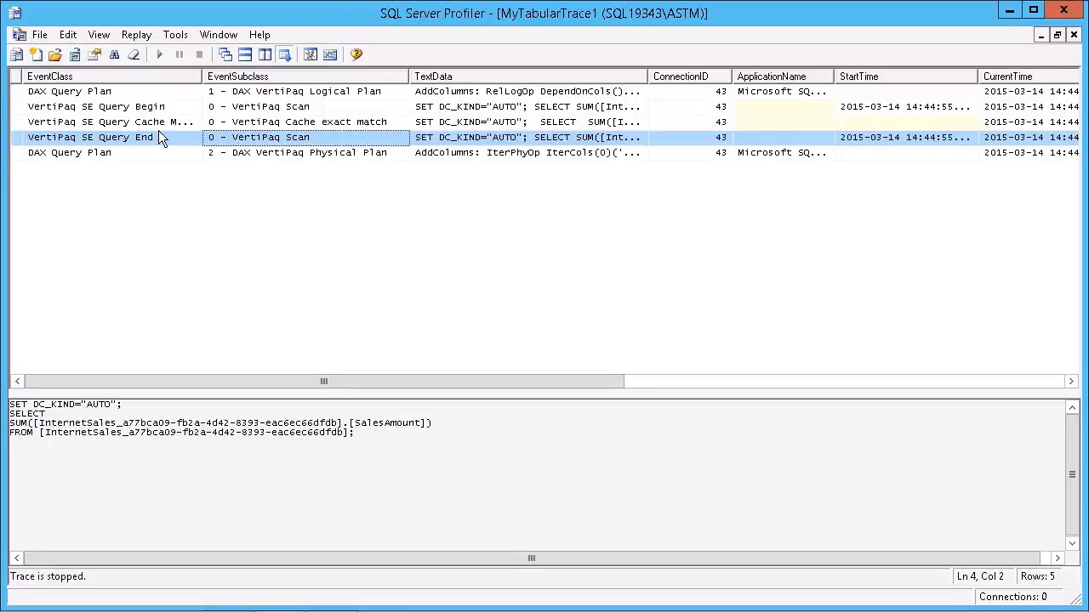
Step: Examine the DAX logical and physical query plans and the storage engine query text of the VertiPaq events
{"action": "left_click", "coordinate": [89, 156]}
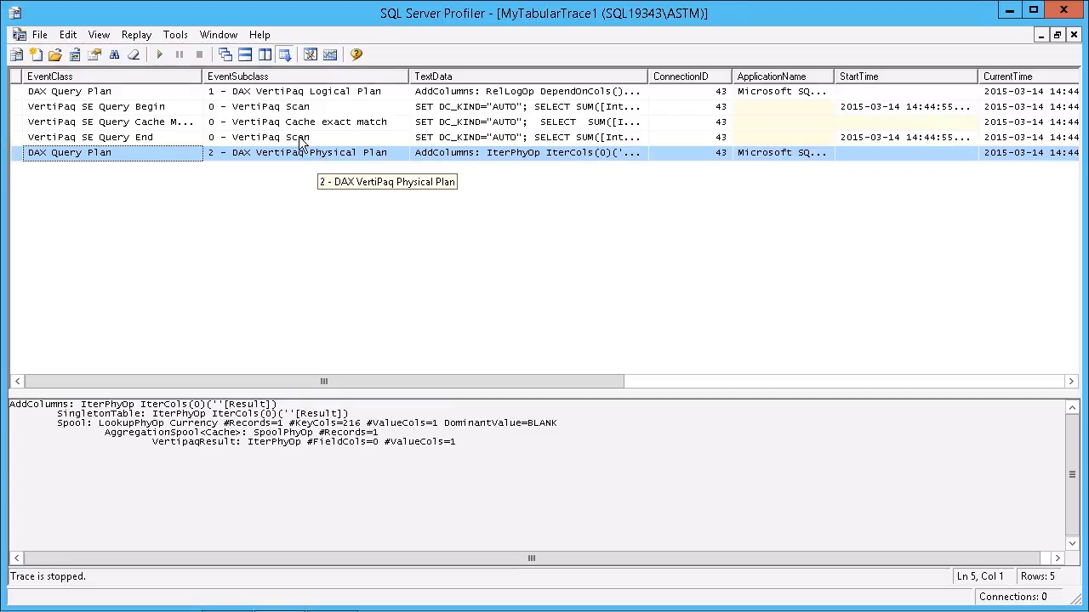
{"action": "left_click", "coordinate": [284, 109]}
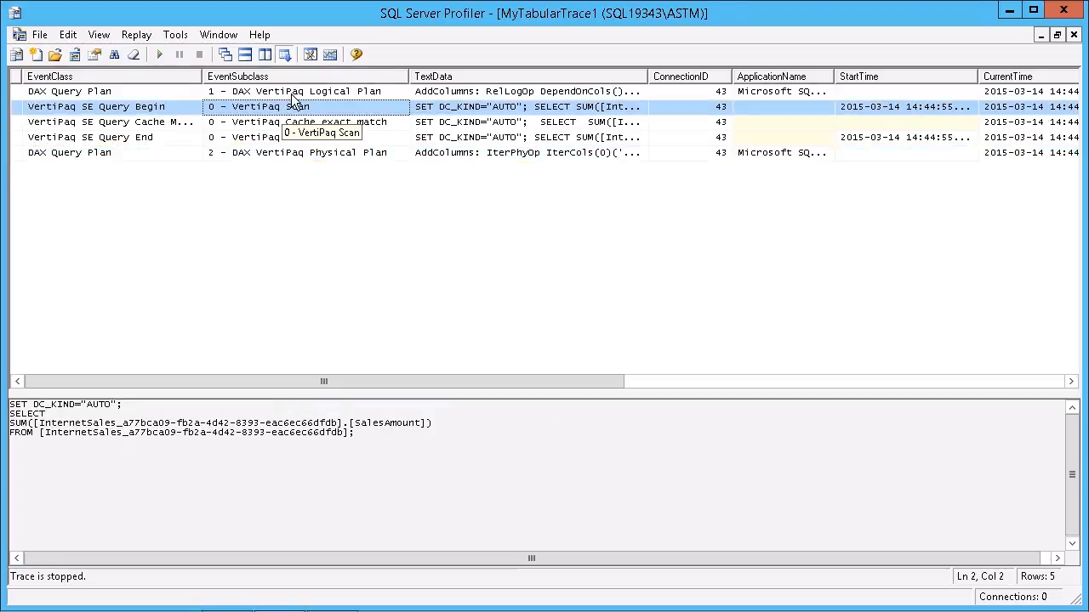
{"action": "left_click", "coordinate": [291, 94]}
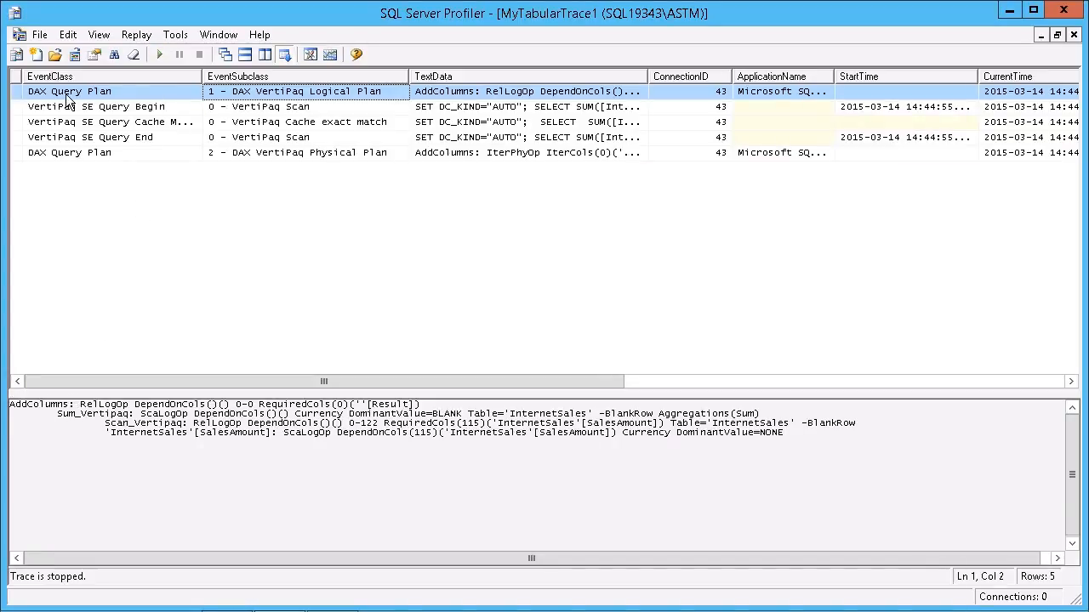
{"action": "left_click", "coordinate": [81, 154]}
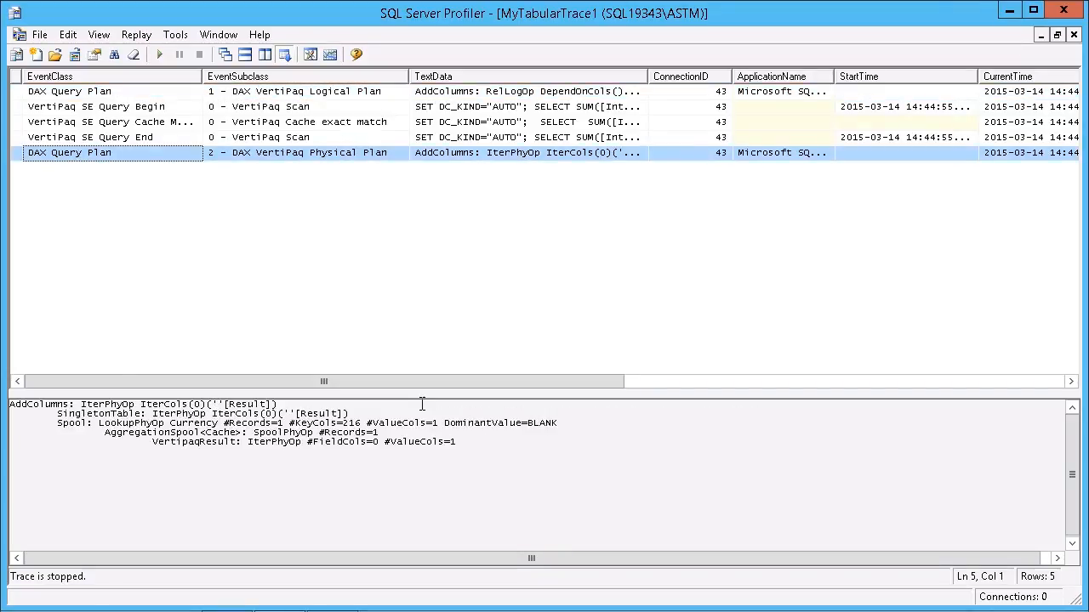
{"action": "left_click", "coordinate": [166, 109]}
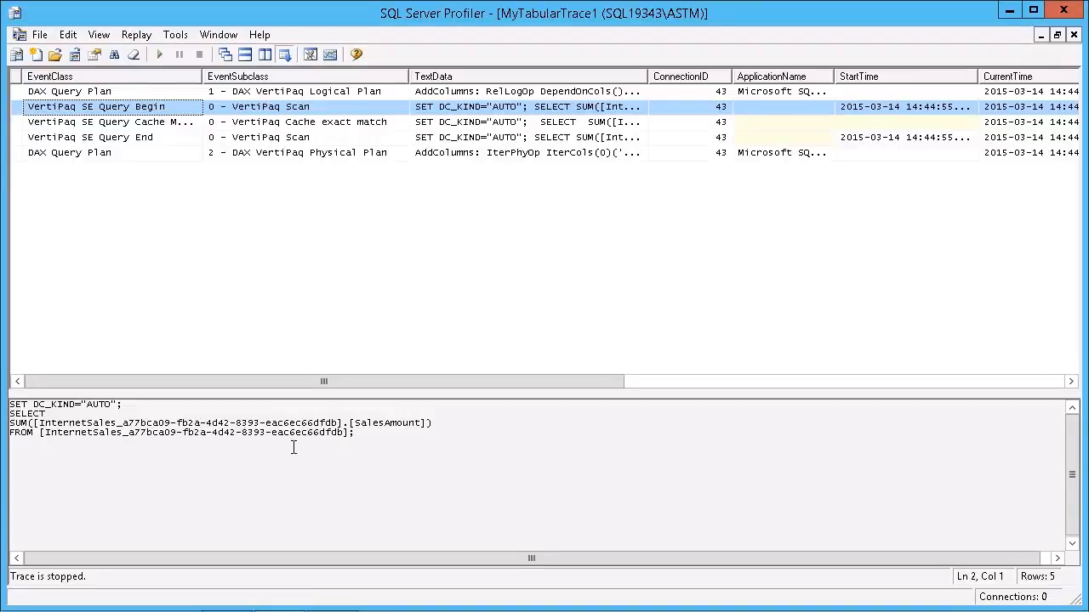
{"action": "left_click_drag", "start_coordinate": [368, 438], "coordinate": [9, 406]}
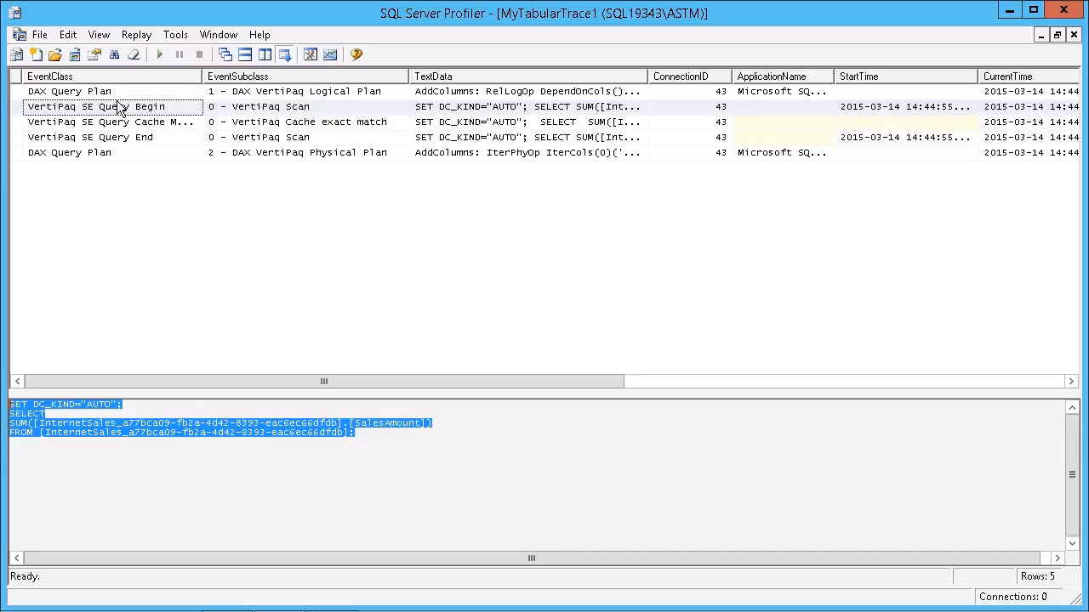
{"action": "left_click", "coordinate": [158, 127]}
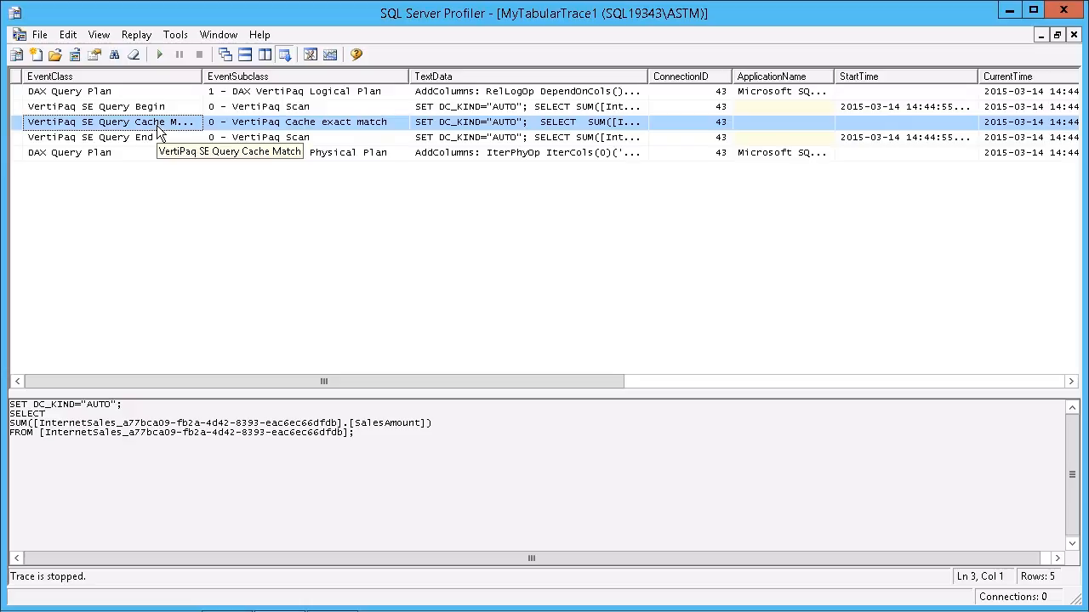
{"action": "left_click", "coordinate": [123, 138]}
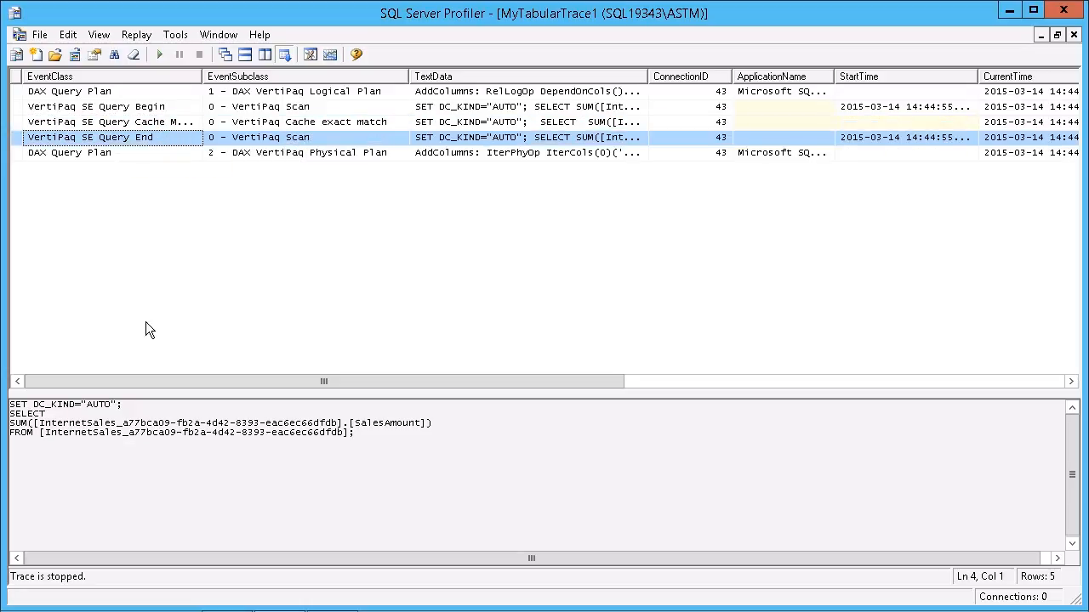
{"action": "left_click", "coordinate": [105, 157]}
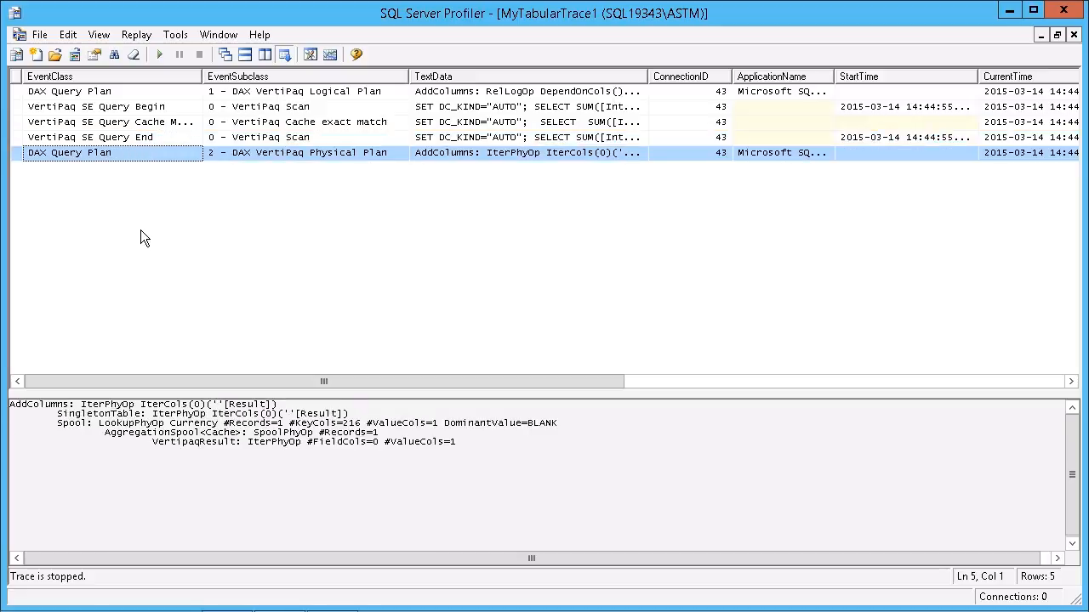